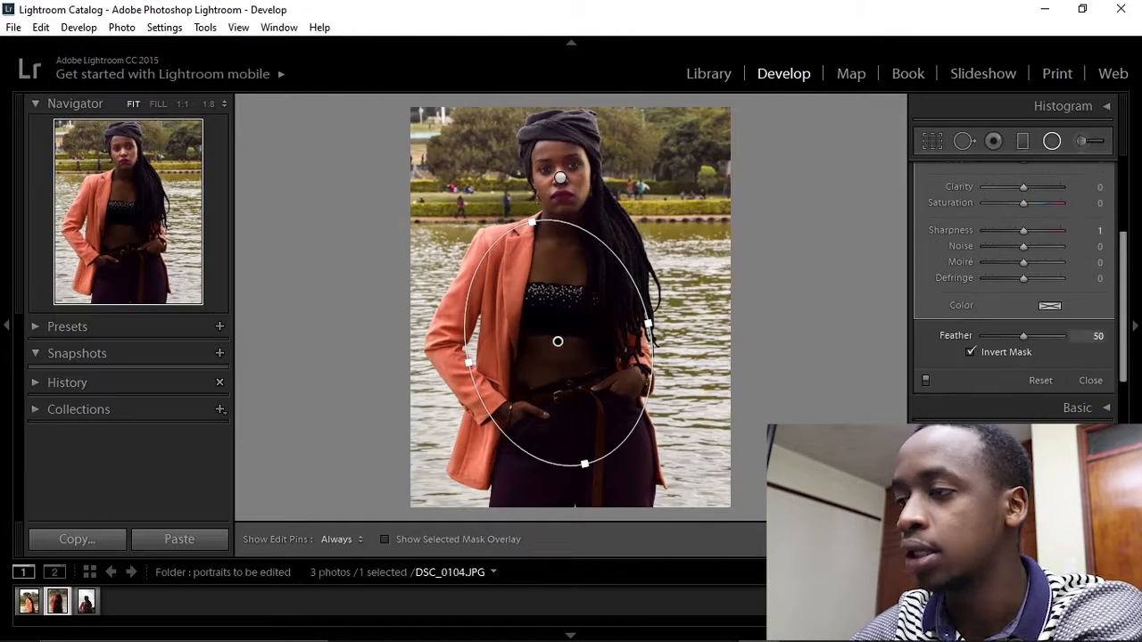
- Raise the radial mask's Exposure from -1.24 to 0.92 to brighten the woman
drag(1011, 259, 1033, 257)
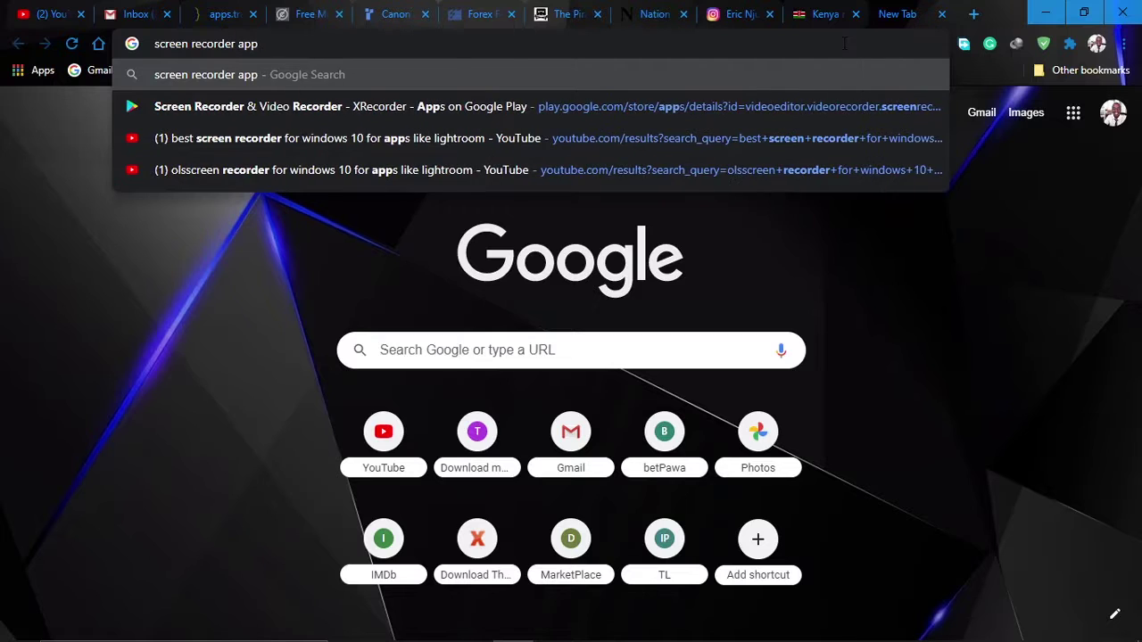
text(windows)
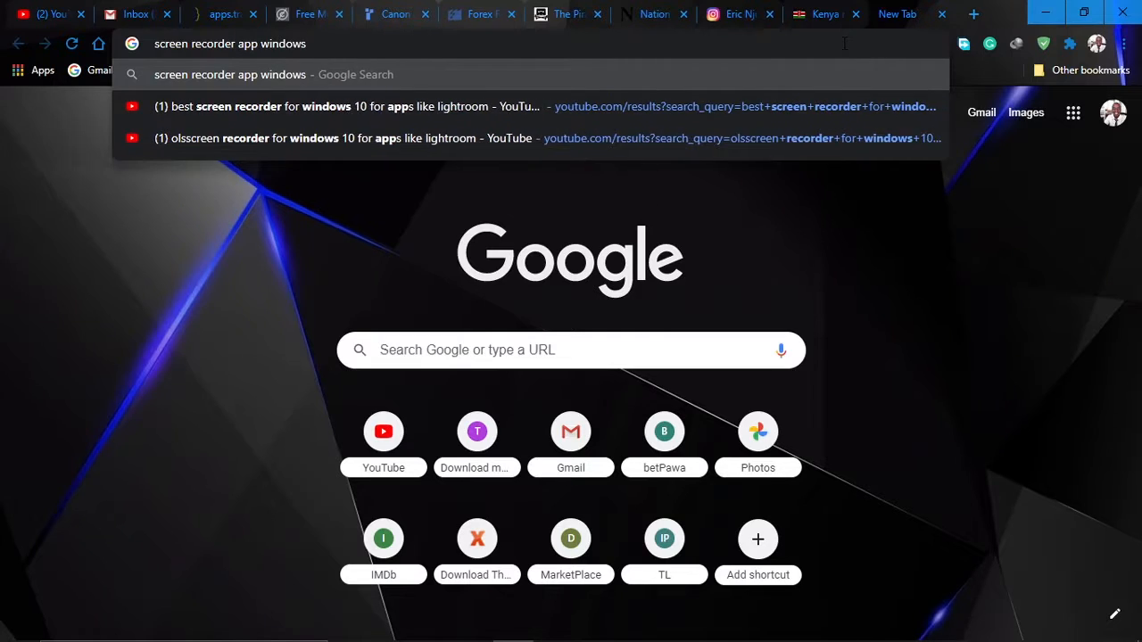
text( 10)
- Run the Windows 10 screen recorder search, then start browsing for an app in Graphics settings
key(Return)
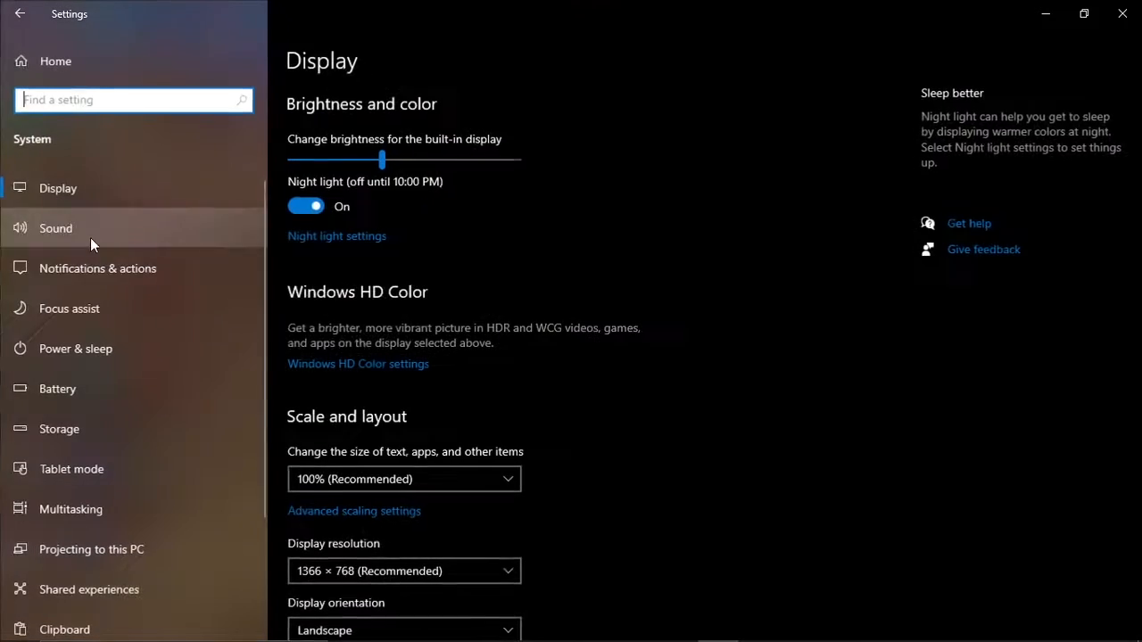
click(352, 565)
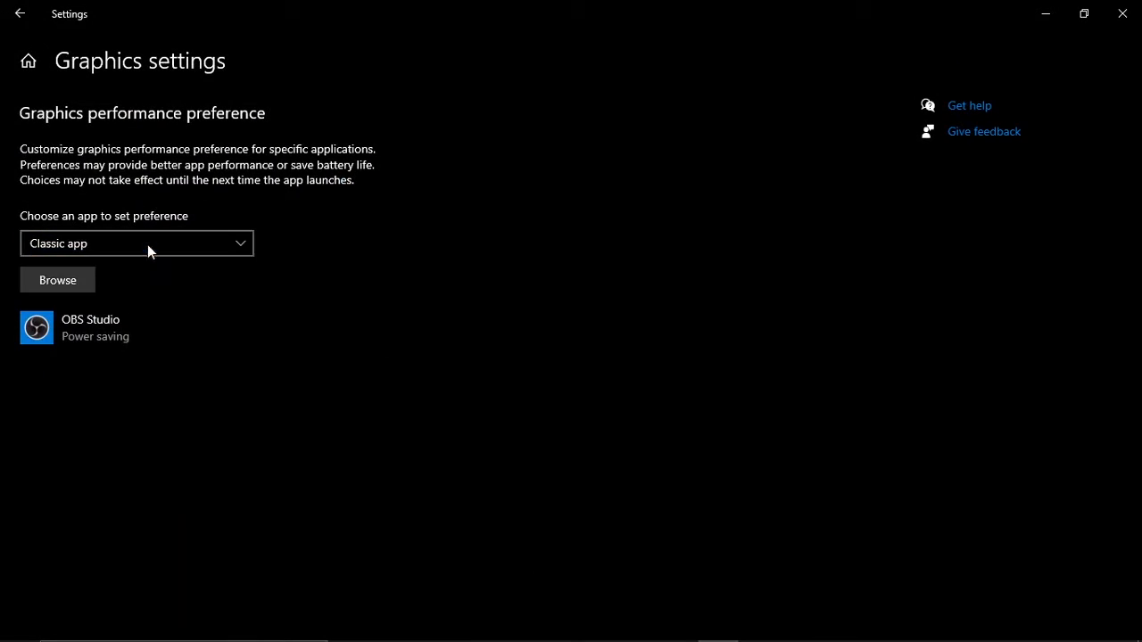
click(58, 280)
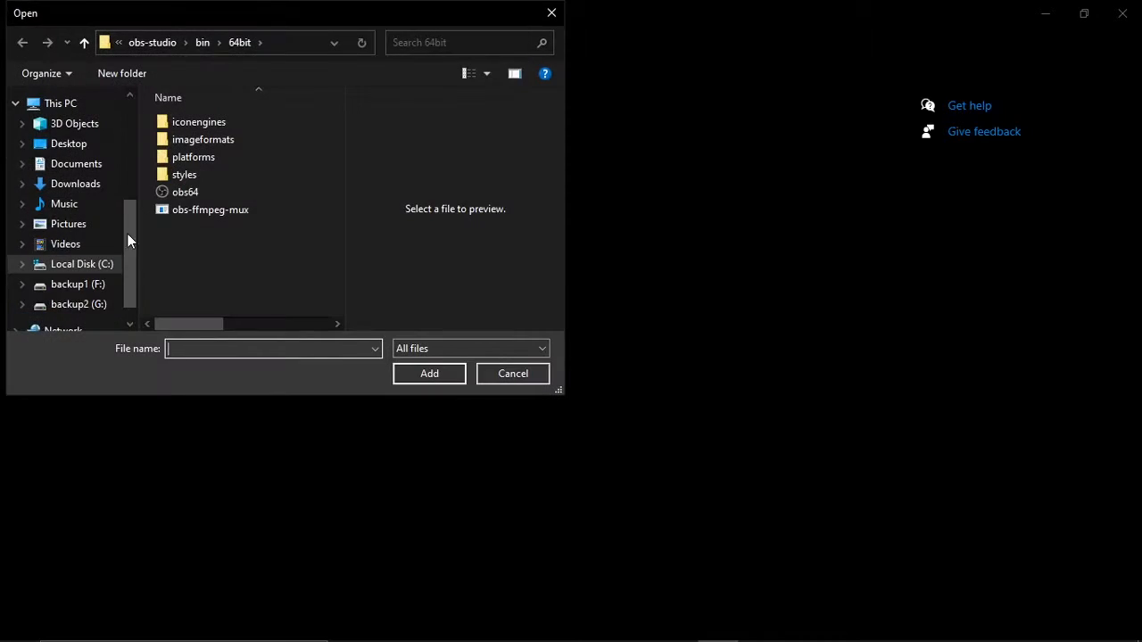
scroll(133, 219, up, 1)
- Add obs64.exe from C:\Program Files\obs-studio\bin\64bit to the graphics preferences list
click(92, 169)
double_click(223, 248)
double_click(214, 194)
scroll(223, 223, down, 1)
scroll(223, 223, down, 3)
double_click(241, 184)
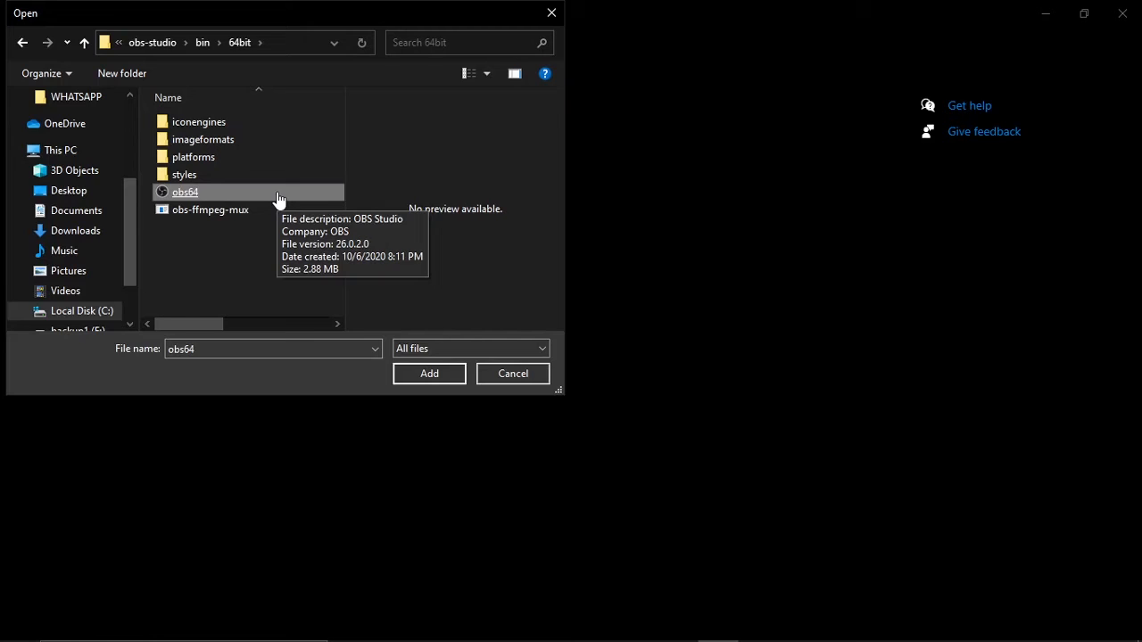
double_click(278, 198)
- Save Power saving as OBS Studio's GPU preference and close Settings
click(62, 365)
click(294, 404)
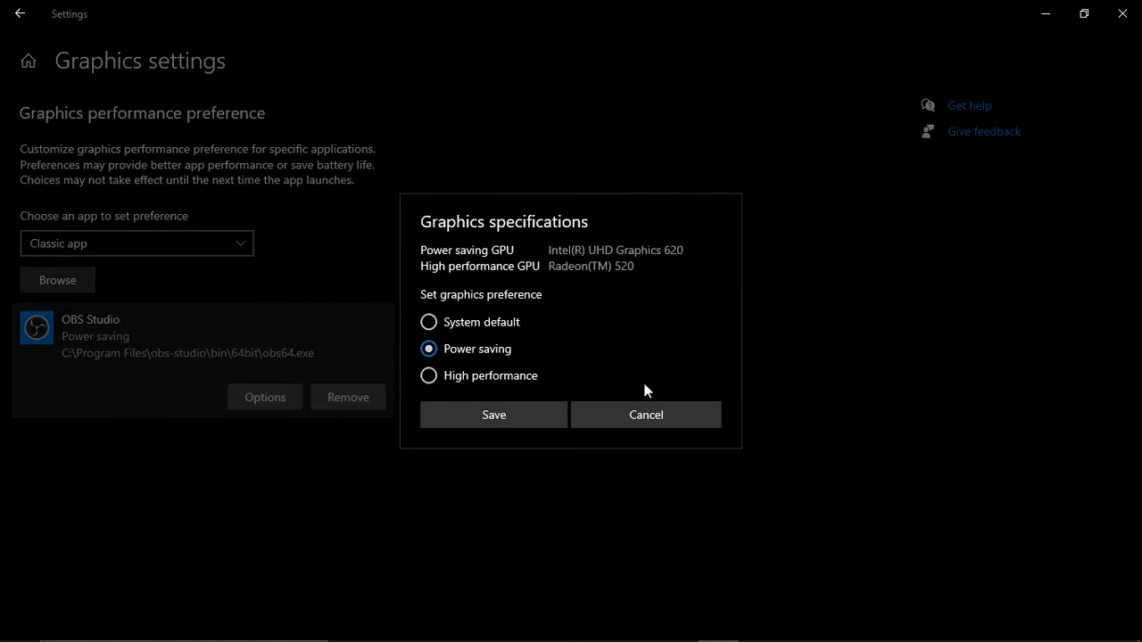
click(645, 413)
click(265, 397)
click(499, 414)
click(1122, 14)
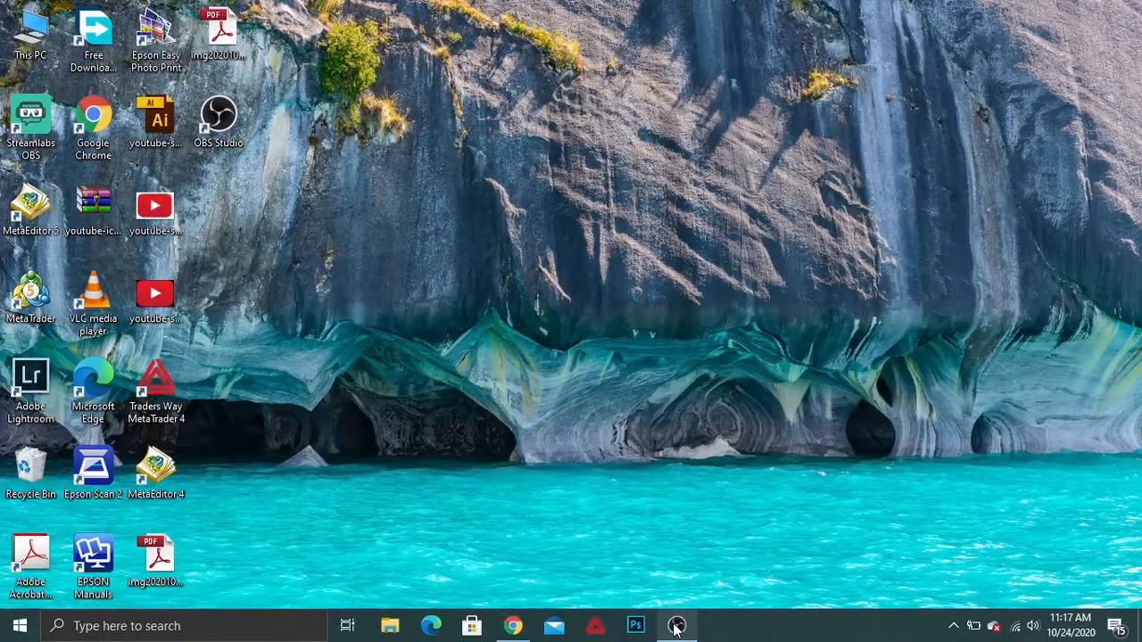
- Relaunch OBS Studio to confirm Display Capture now shows the screen instead of black
click(675, 627)
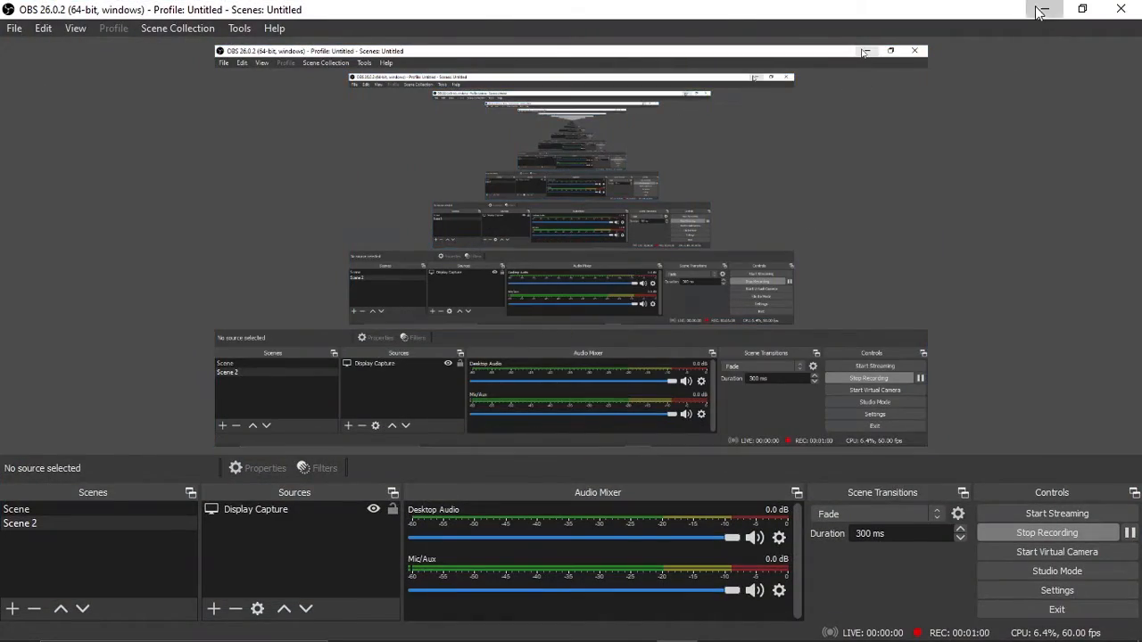
click(1040, 13)
right_click(764, 56)
click(688, 627)
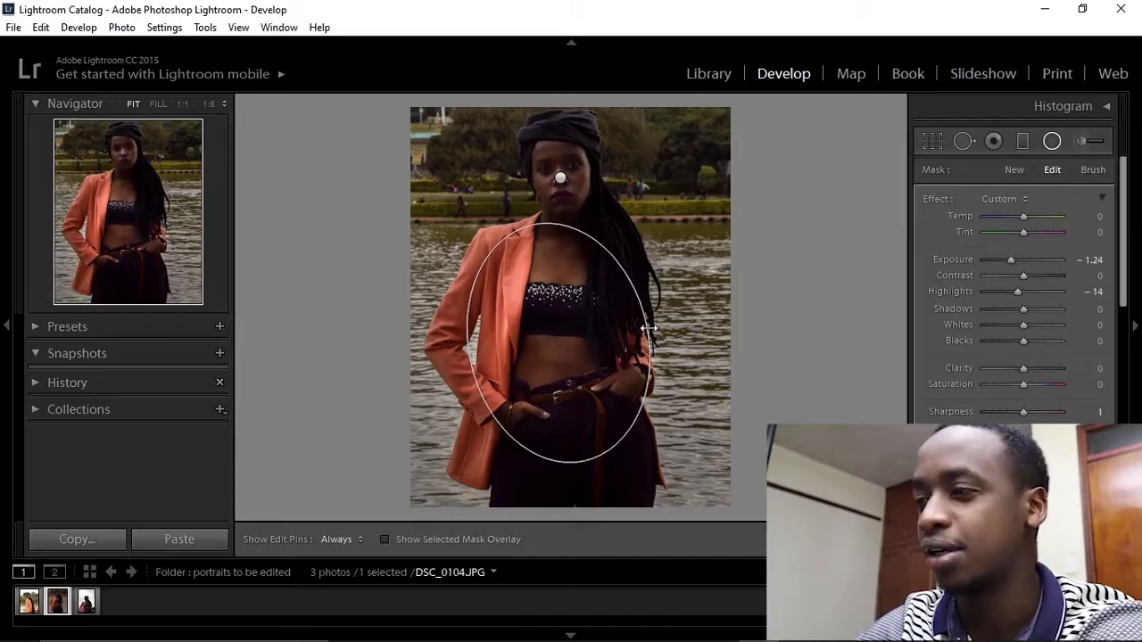